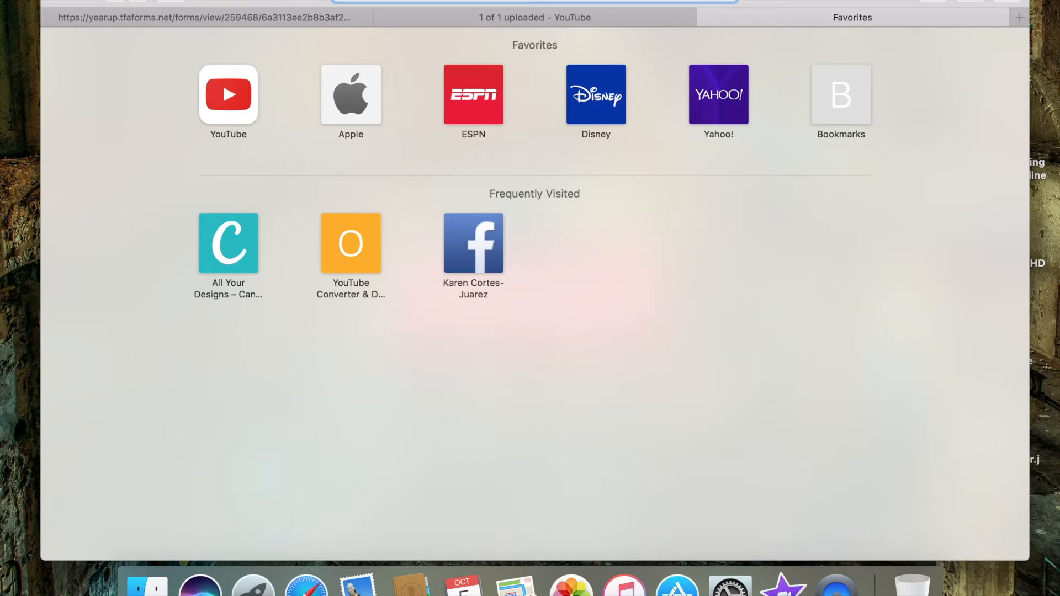
{"action": "type", "text": "pixle"}
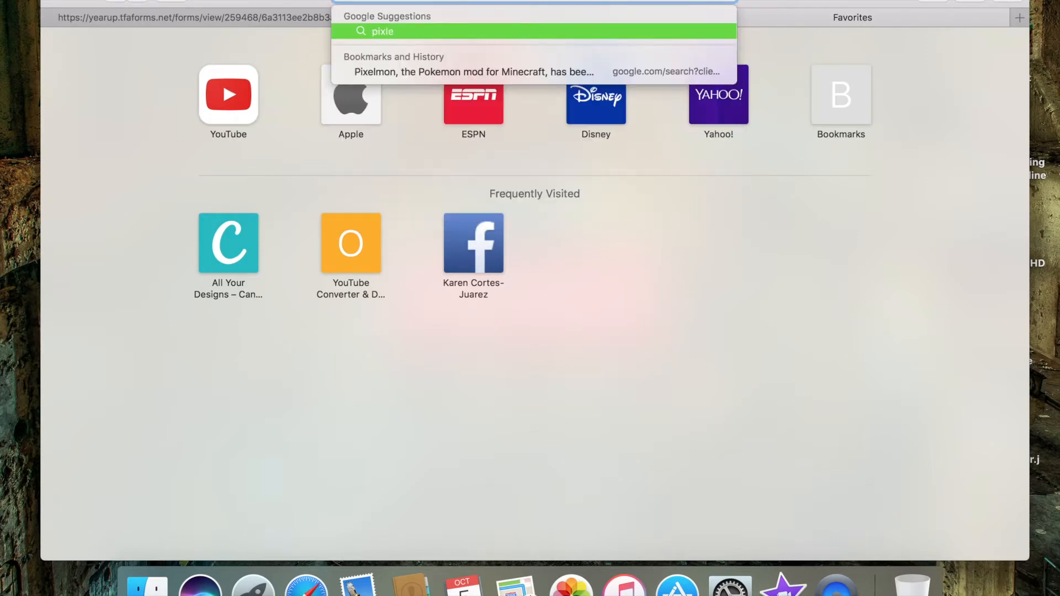
Step: Search Google for 'pixelmon reborn' and open the Pixelmon Reborn - OFFICIAL Technic result
{"action": "key", "text": "BackSpace"}
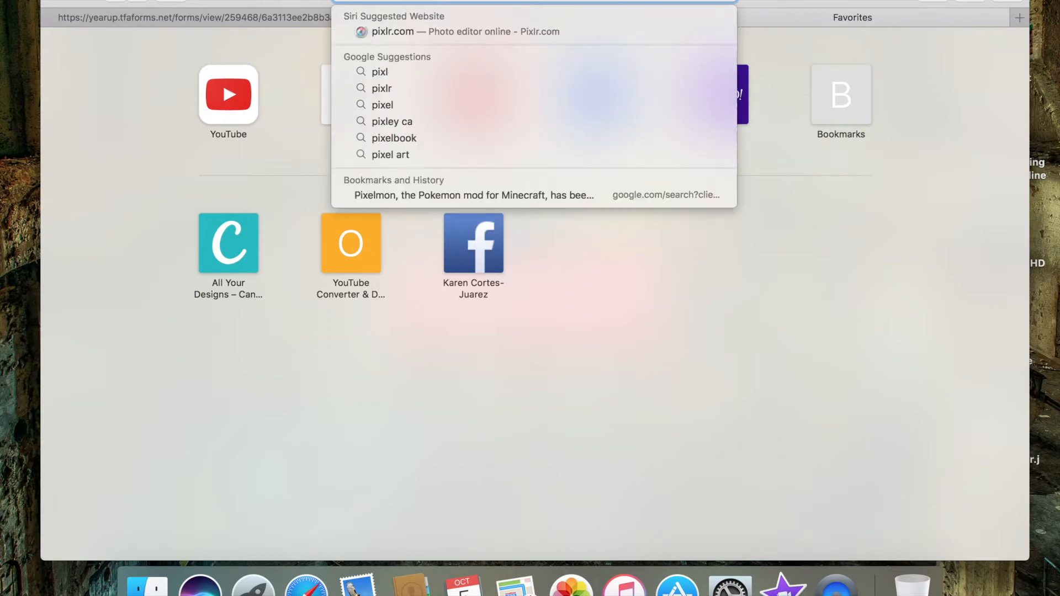
{"action": "key", "text": "BackSpace"}
{"action": "type", "text": "elmon"}
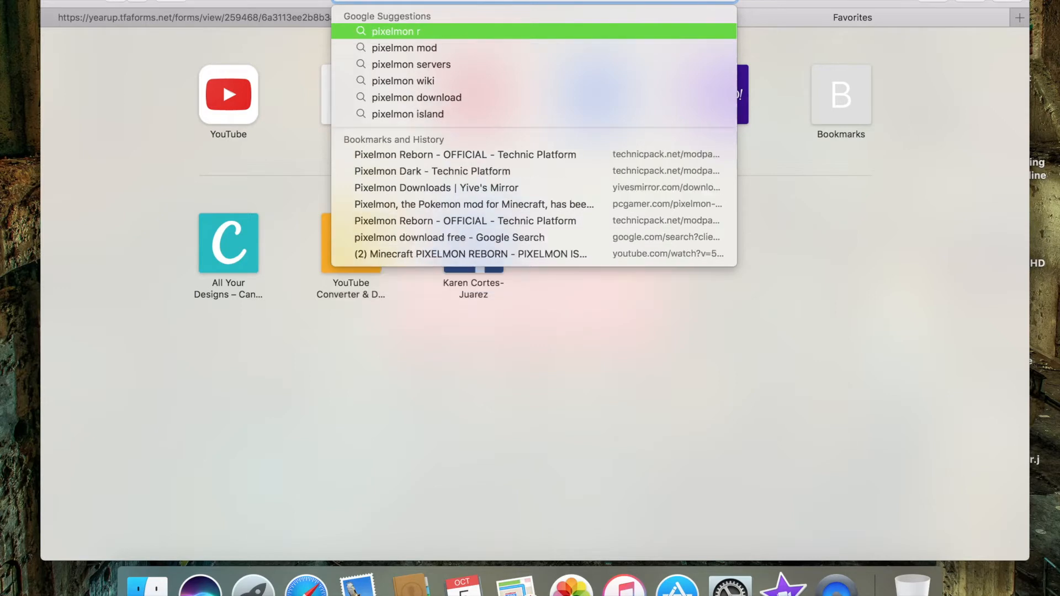
{"action": "type", "text": " reborn"}
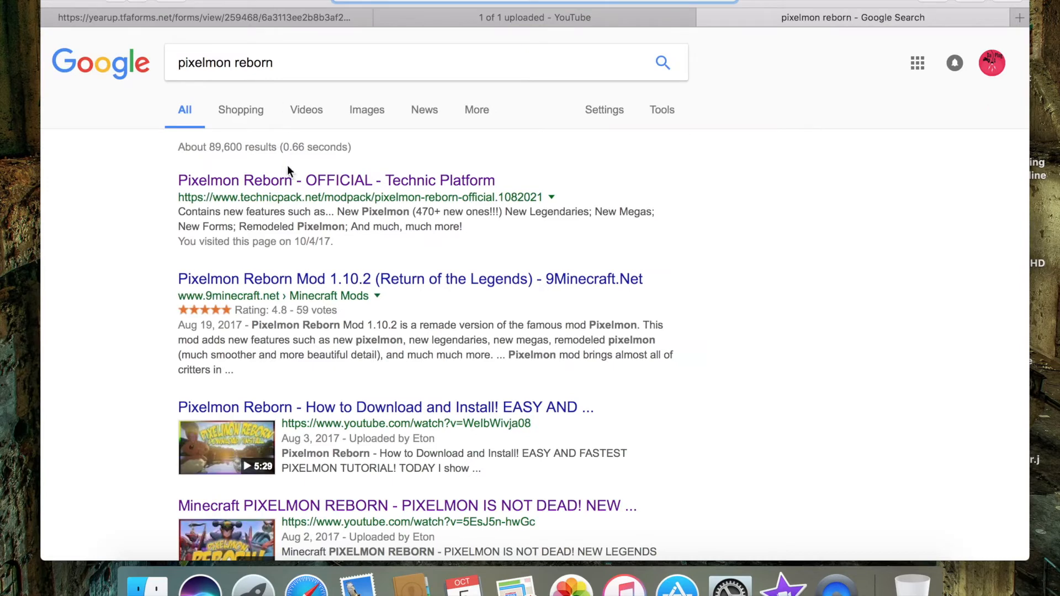
{"action": "left_click", "coordinate": [342, 184]}
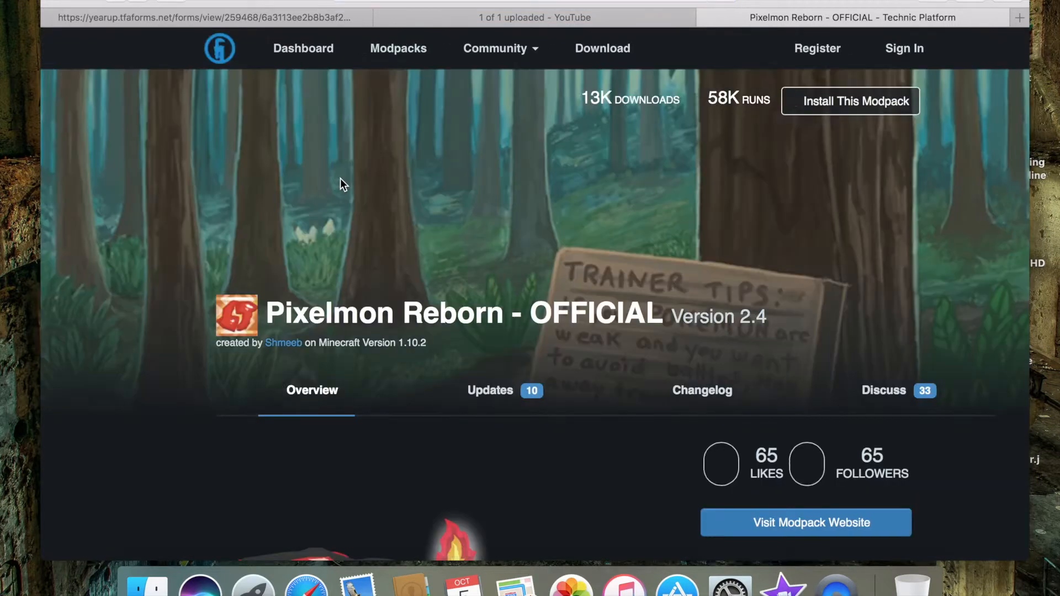
{"action": "scroll", "coordinate": [341, 180], "scroll_direction": "down", "scroll_amount": 1}
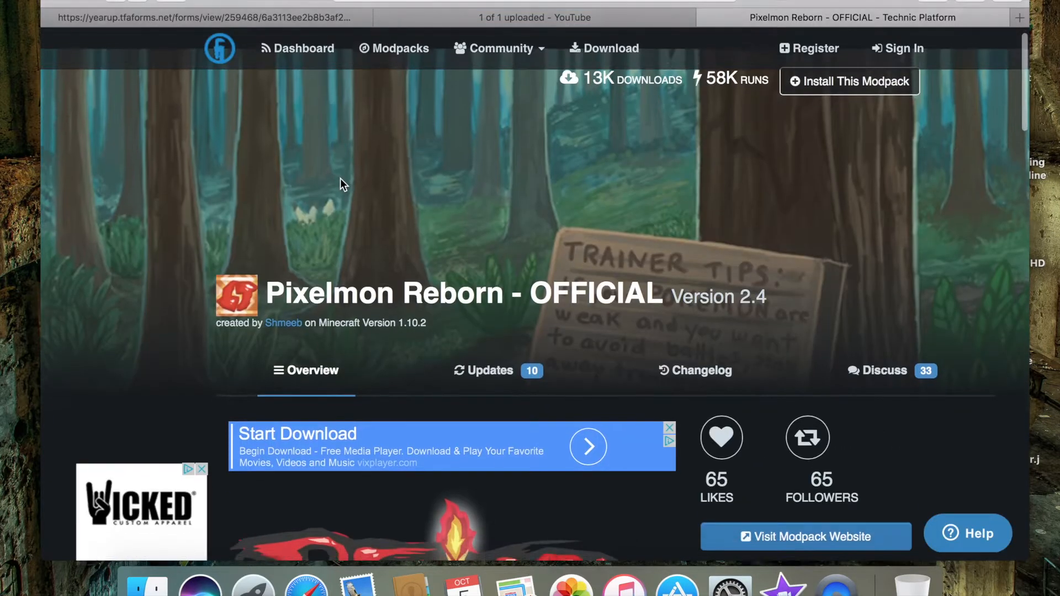
{"action": "scroll", "coordinate": [341, 179], "scroll_direction": "down", "scroll_amount": 1}
{"action": "scroll", "coordinate": [340, 180], "scroll_direction": "down", "scroll_amount": 1}
{"action": "scroll", "coordinate": [341, 179], "scroll_direction": "down", "scroll_amount": 1}
{"action": "scroll", "coordinate": [340, 184], "scroll_direction": "up", "scroll_amount": 4}
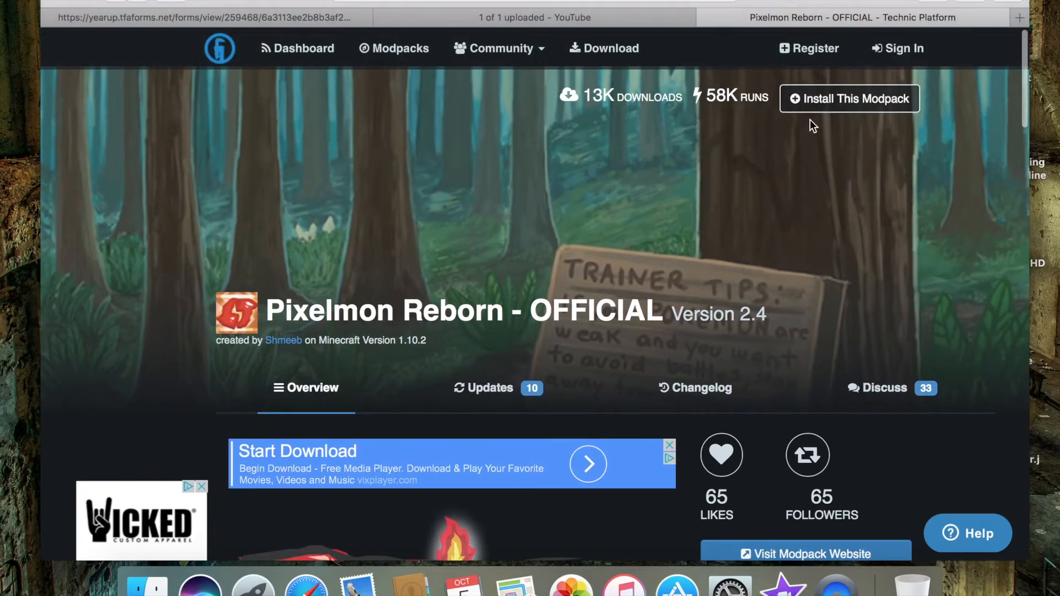
{"action": "scroll", "coordinate": [808, 119], "scroll_direction": "down", "scroll_amount": 1}
{"action": "scroll", "coordinate": [691, 193], "scroll_direction": "down", "scroll_amount": 3}
{"action": "scroll", "coordinate": [691, 193], "scroll_direction": "down", "scroll_amount": 5}
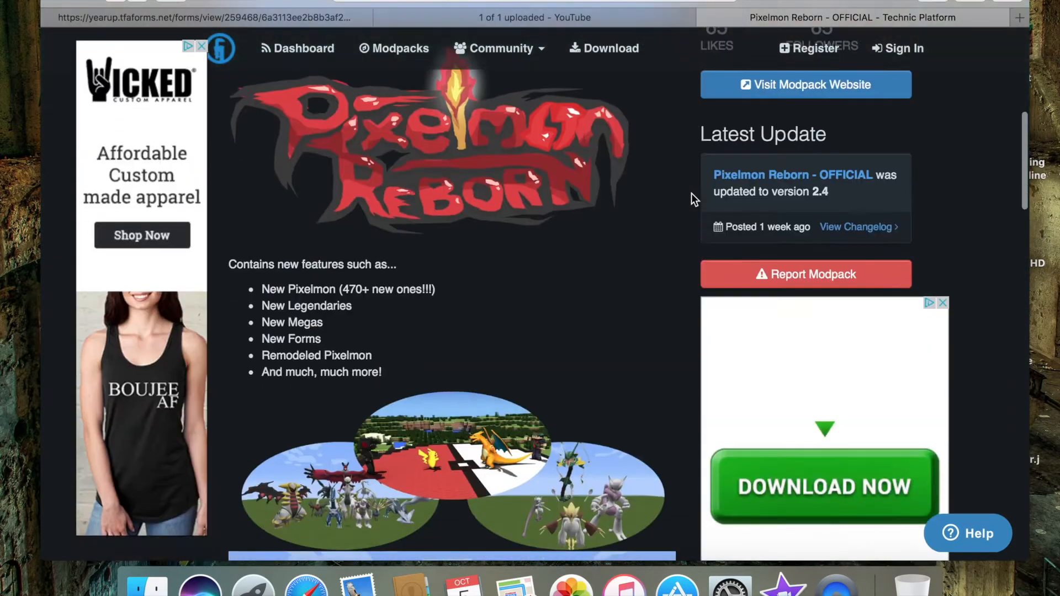
{"action": "scroll", "coordinate": [692, 194], "scroll_direction": "down", "scroll_amount": 2}
{"action": "scroll", "coordinate": [692, 192], "scroll_direction": "down", "scroll_amount": 4}
{"action": "scroll", "coordinate": [691, 193], "scroll_direction": "down", "scroll_amount": 3}
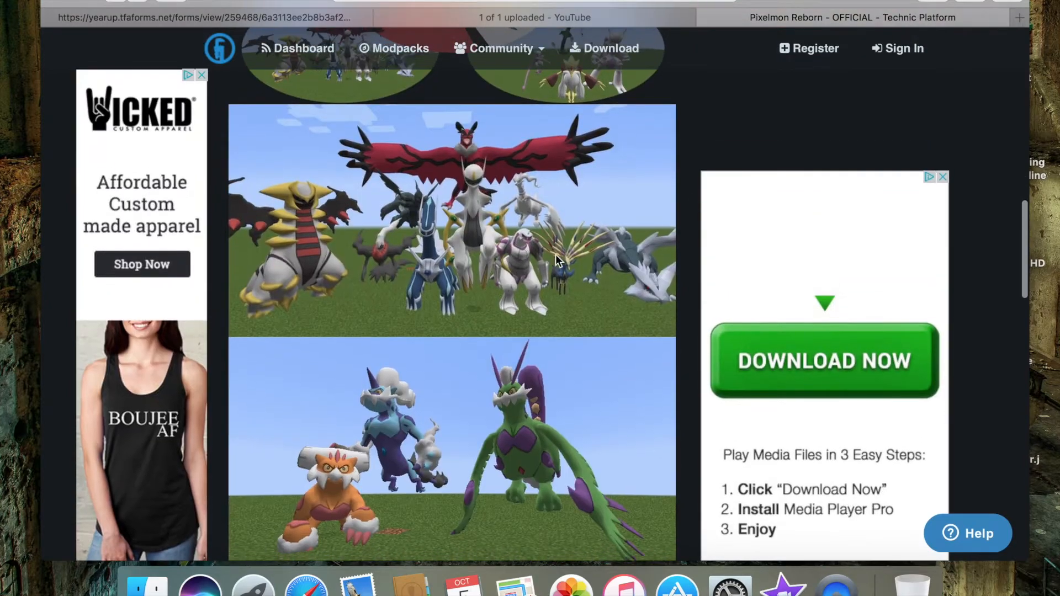
{"action": "scroll", "coordinate": [438, 385], "scroll_direction": "down", "scroll_amount": 3}
{"action": "scroll", "coordinate": [435, 390], "scroll_direction": "down", "scroll_amount": 3}
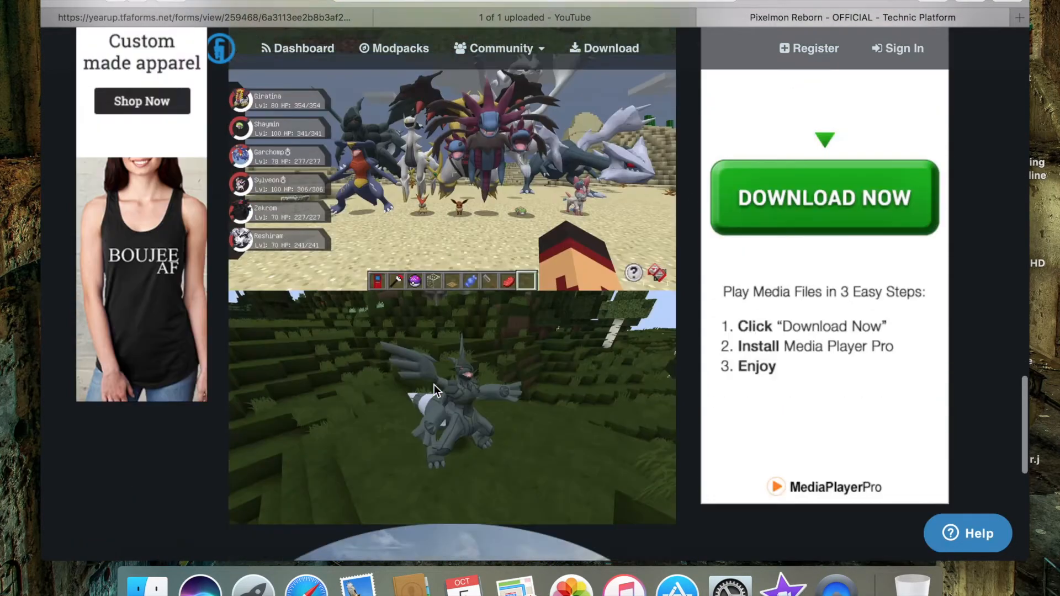
{"action": "scroll", "coordinate": [434, 391], "scroll_direction": "down", "scroll_amount": 3}
{"action": "scroll", "coordinate": [434, 391], "scroll_direction": "down", "scroll_amount": 1}
{"action": "scroll", "coordinate": [434, 391], "scroll_direction": "down", "scroll_amount": 3}
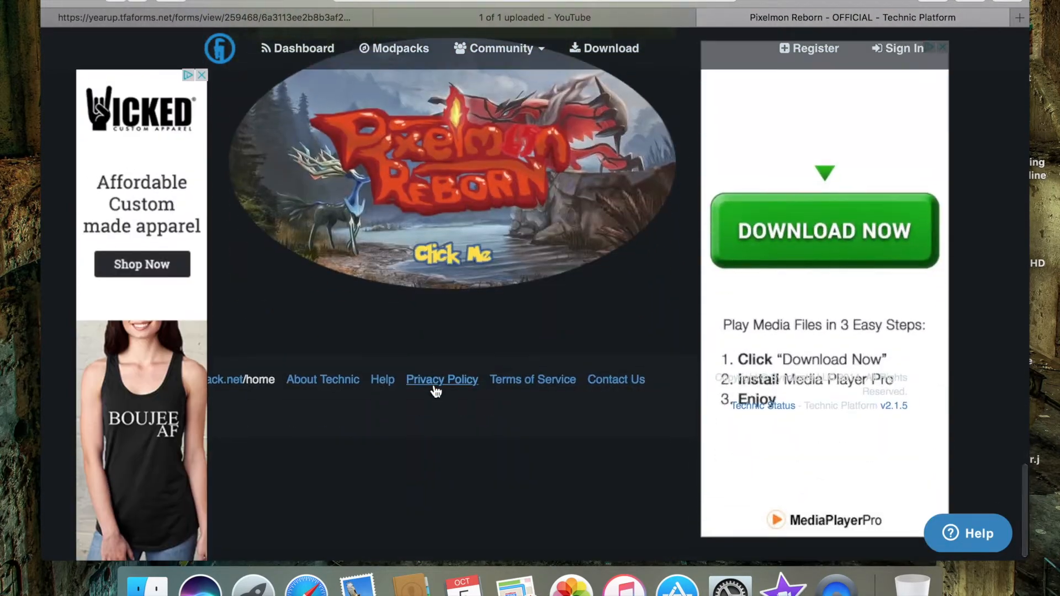
{"action": "scroll", "coordinate": [434, 390], "scroll_direction": "down", "scroll_amount": 2}
{"action": "scroll", "coordinate": [436, 392], "scroll_direction": "up", "scroll_amount": 8}
{"action": "scroll", "coordinate": [436, 392], "scroll_direction": "up", "scroll_amount": 5}
{"action": "scroll", "coordinate": [434, 390], "scroll_direction": "up", "scroll_amount": 2}
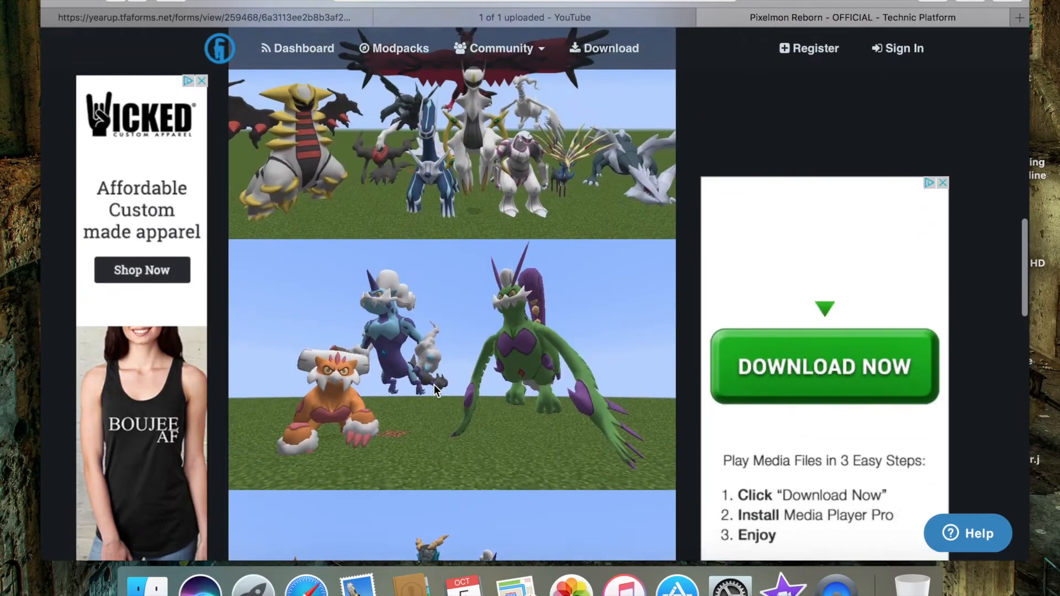
{"action": "scroll", "coordinate": [434, 390], "scroll_direction": "up", "scroll_amount": 5}
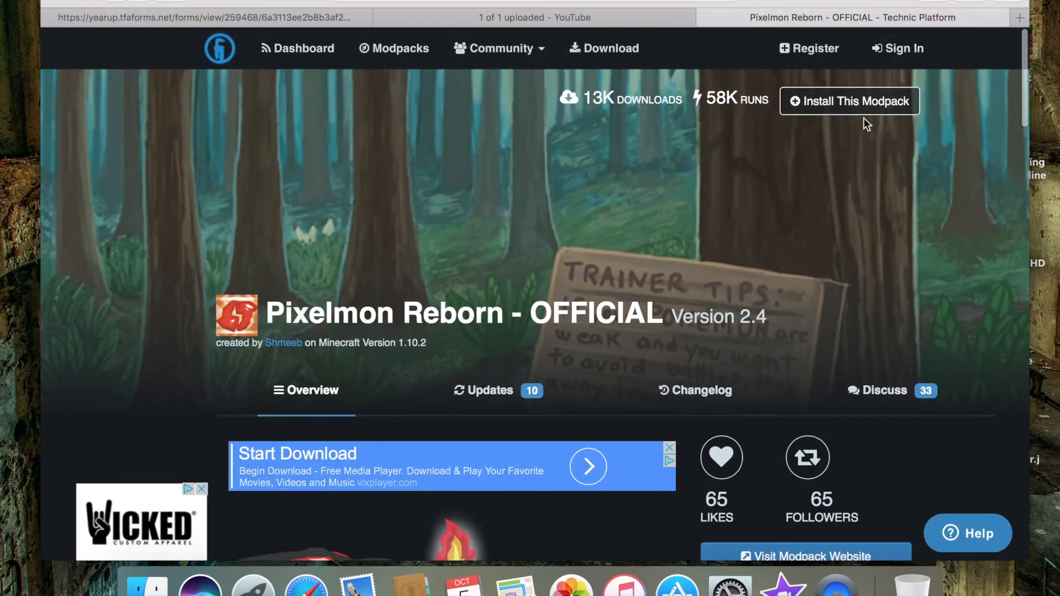
Step: Show the three-step launcher install instructions for the Pixelmon Reborn modpack
{"action": "left_click", "coordinate": [853, 102]}
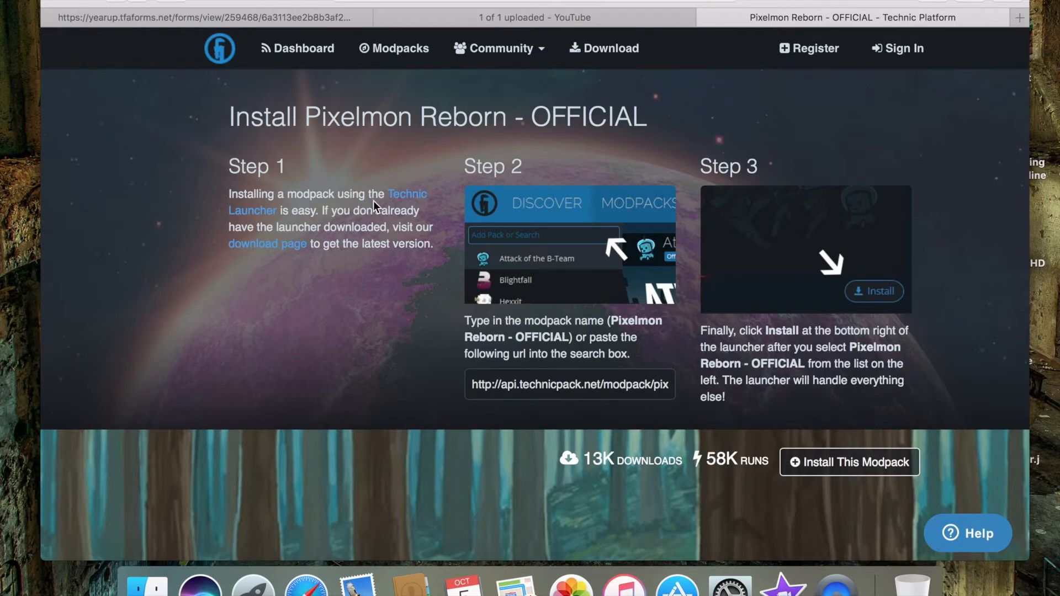
Step: Reach the Technic Launcher download page, then hide Safari to reveal TechnicLauncher.jar on the desktop
{"action": "left_click", "coordinate": [405, 200]}
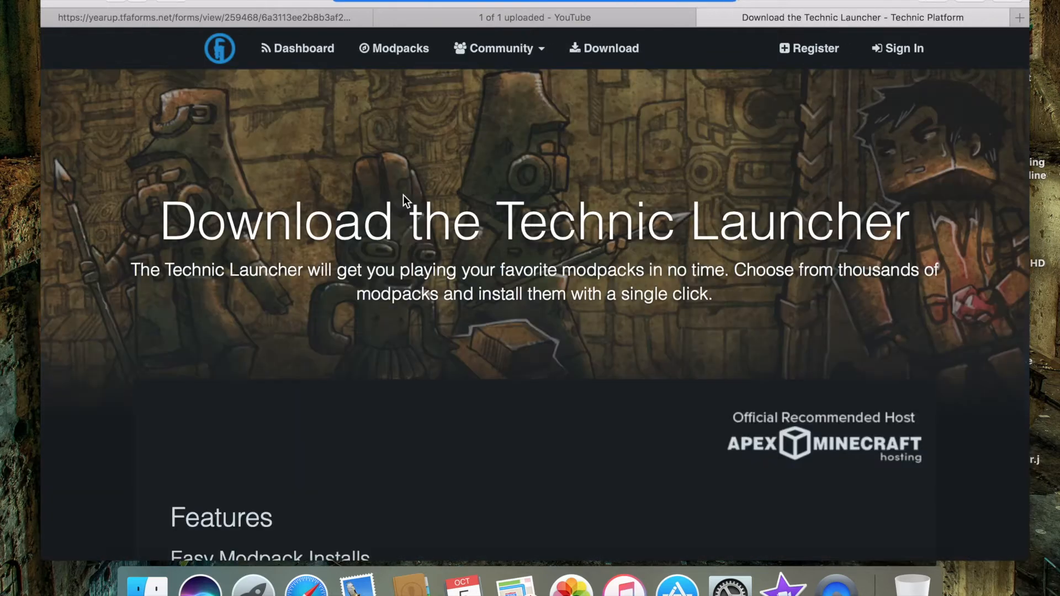
{"action": "scroll", "coordinate": [404, 195], "scroll_direction": "down", "scroll_amount": 5}
{"action": "scroll", "coordinate": [403, 195], "scroll_direction": "down", "scroll_amount": 5}
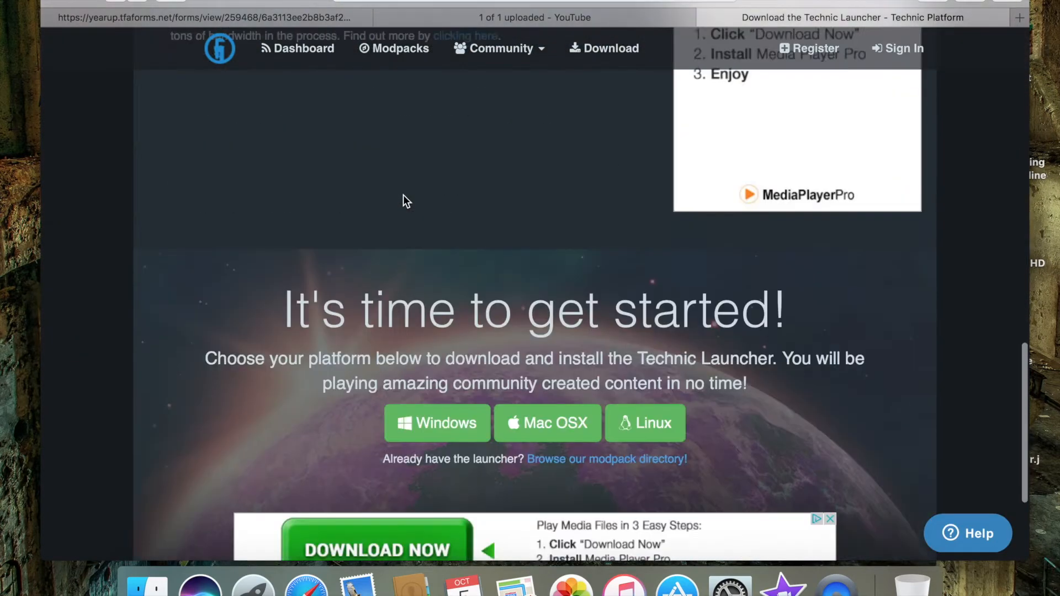
{"action": "scroll", "coordinate": [404, 195], "scroll_direction": "down", "scroll_amount": 3}
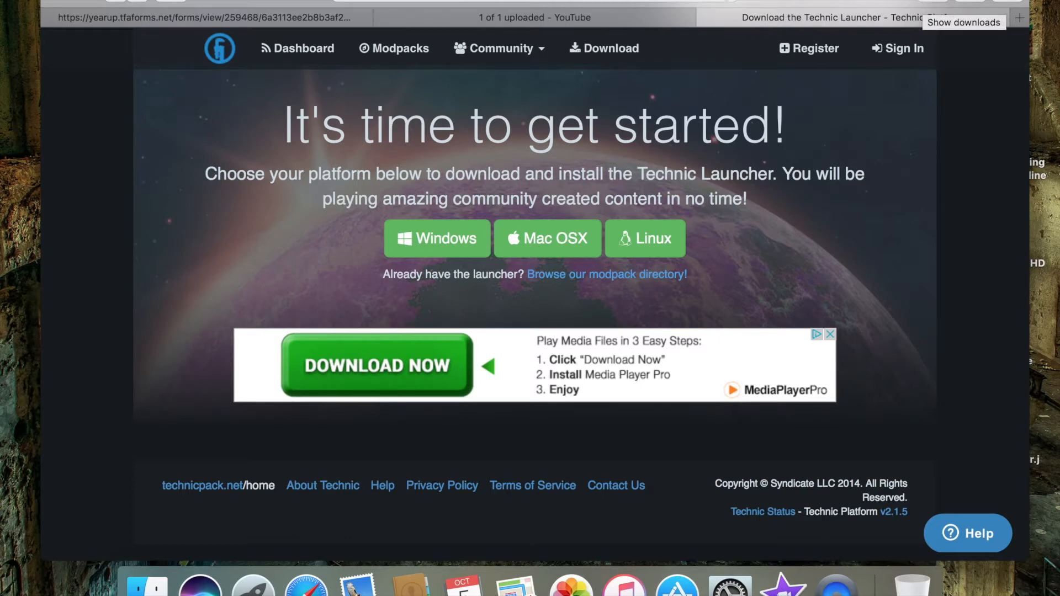
{"action": "left_click", "coordinate": [72, 2]}
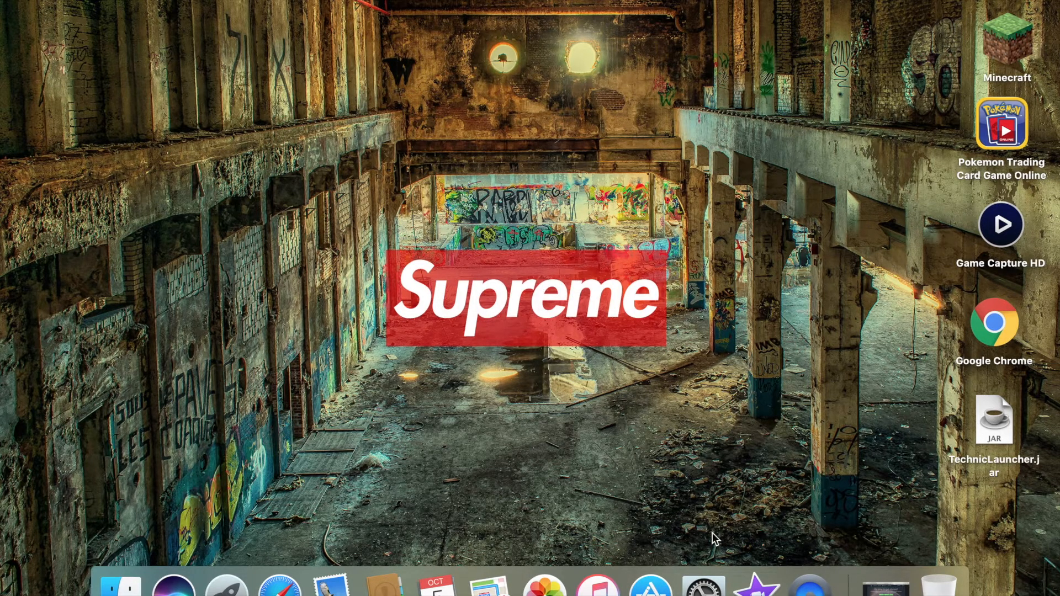
Step: Bring Safari back and navigate to Oracle's Java SE Development Kit 8 downloads page
{"action": "left_click", "coordinate": [882, 588]}
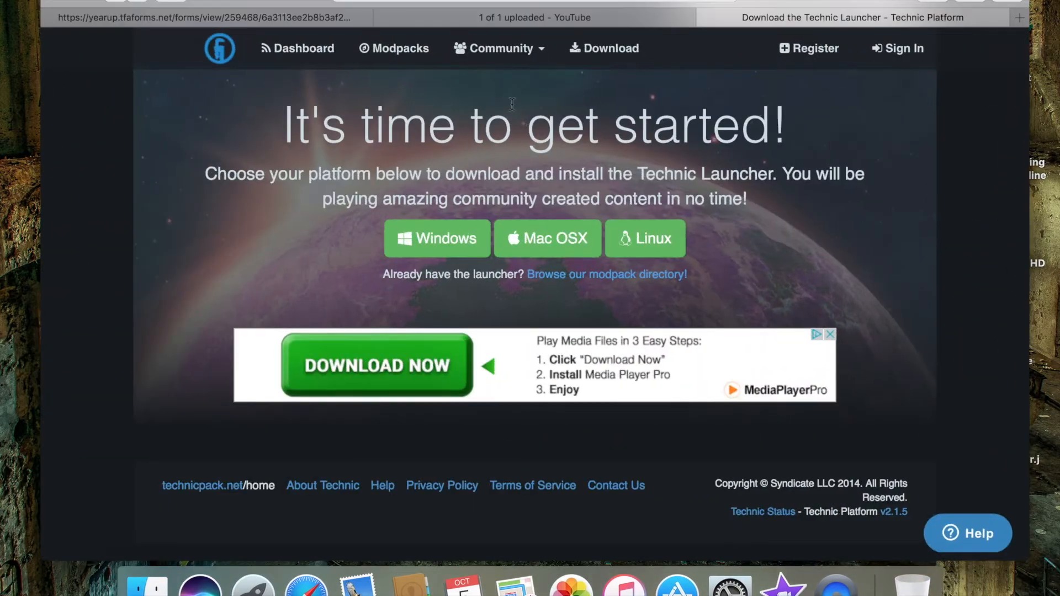
{"action": "left_click", "coordinate": [521, 18]}
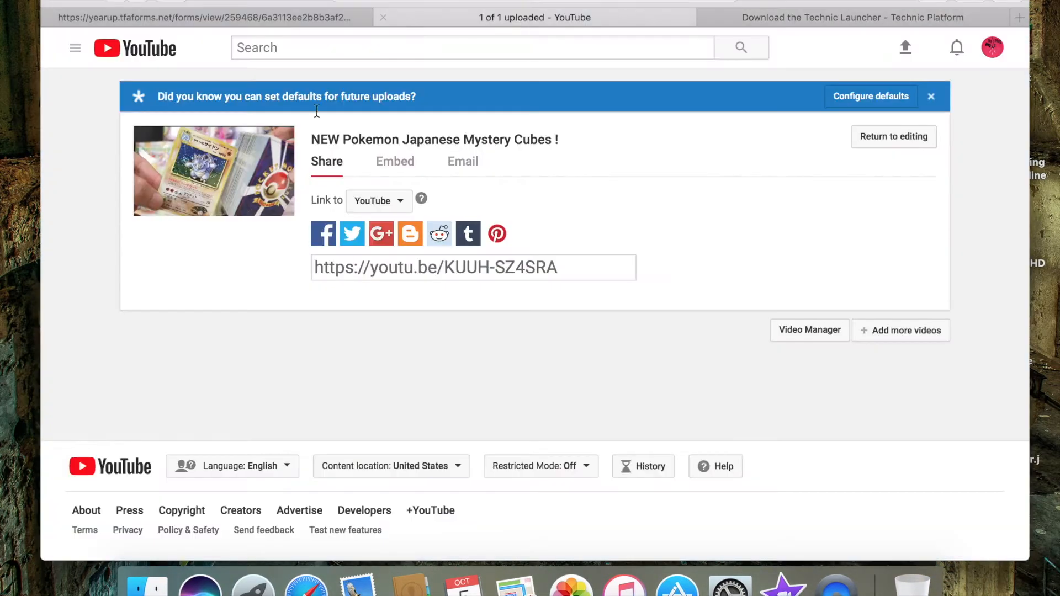
{"action": "left_click", "coordinate": [523, 3]}
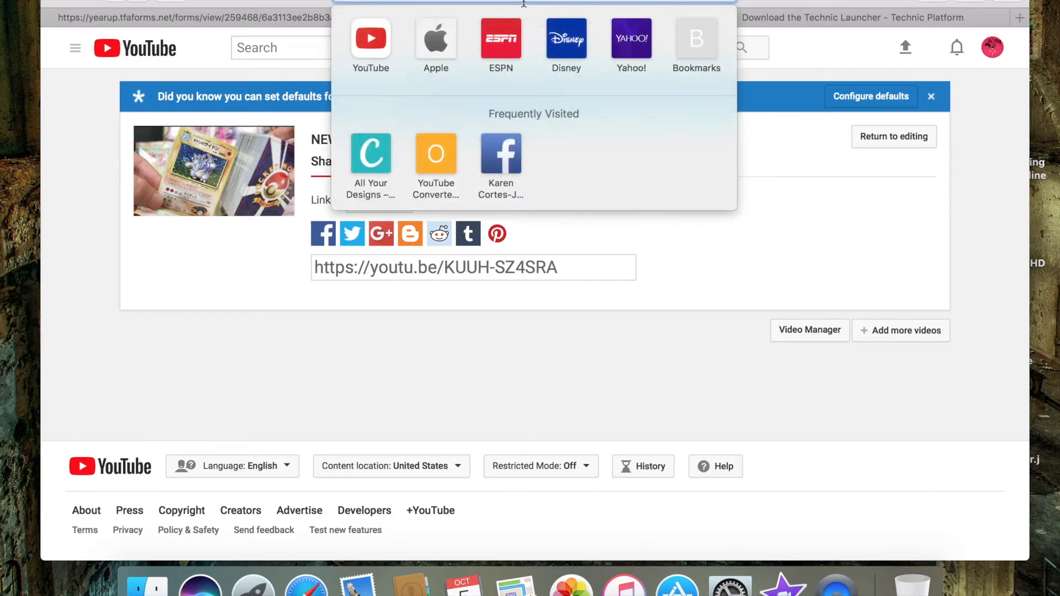
{"action": "type", "text": "ja"}
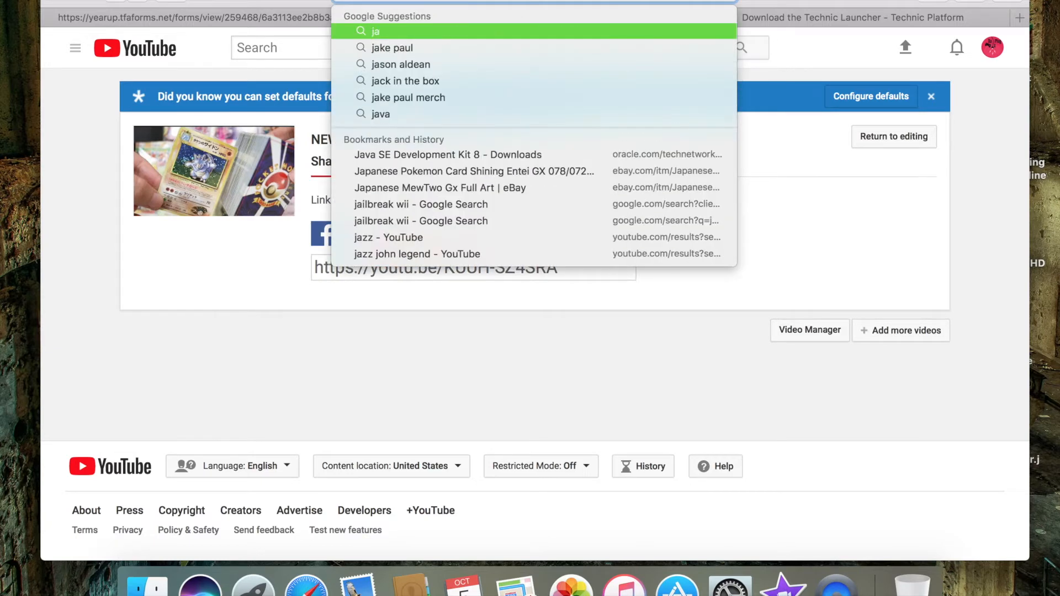
{"action": "type", "text": "va"}
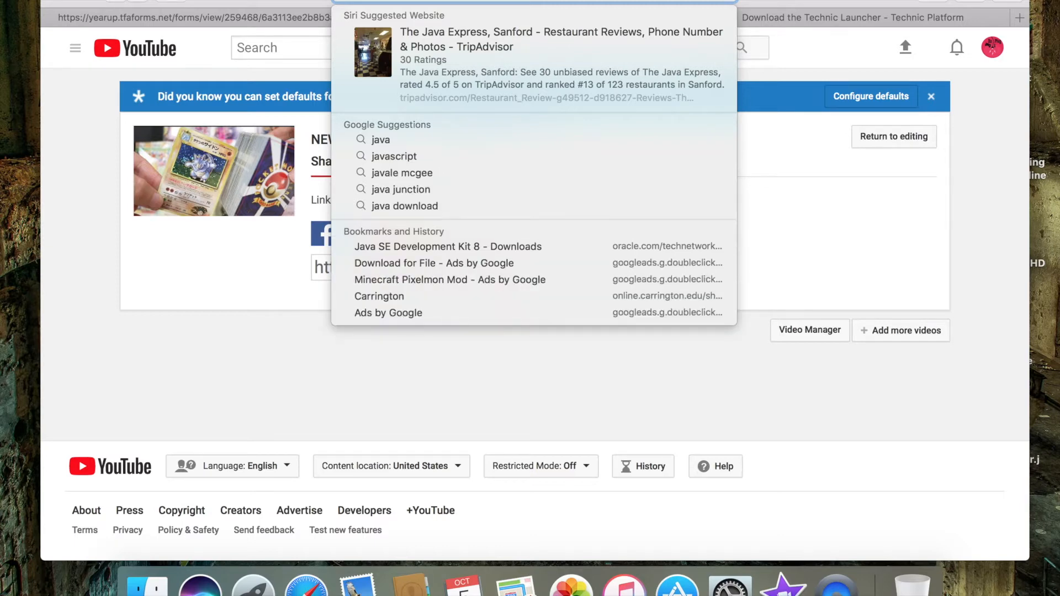
{"action": "left_click", "coordinate": [502, 244]}
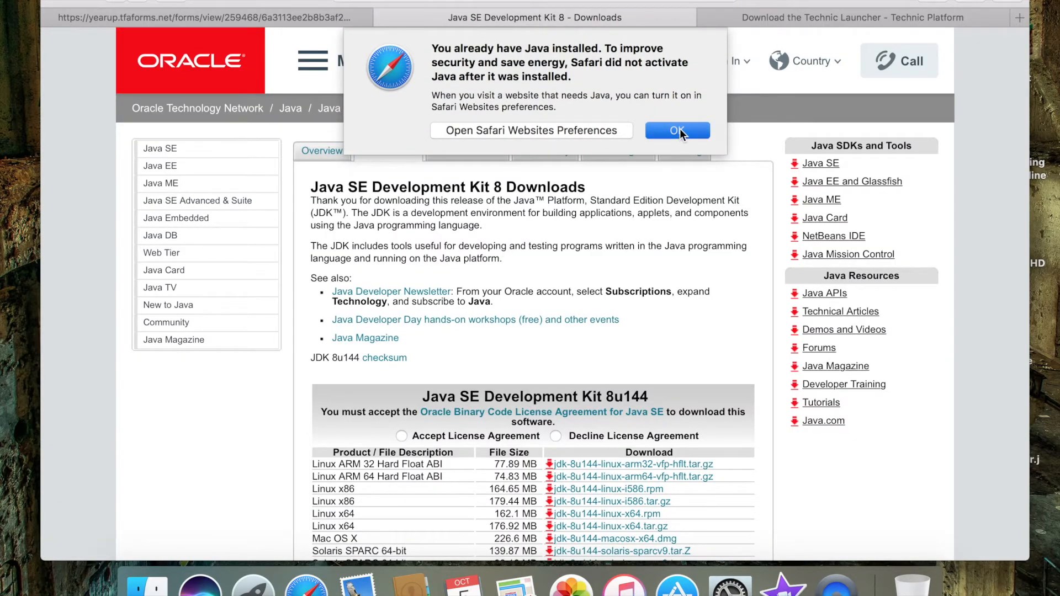
Step: Dismiss the Java notice, review the JDK 8u144 table, and minimize then restore Safari
{"action": "left_click", "coordinate": [678, 130]}
{"action": "scroll", "coordinate": [564, 240], "scroll_direction": "down", "scroll_amount": 1}
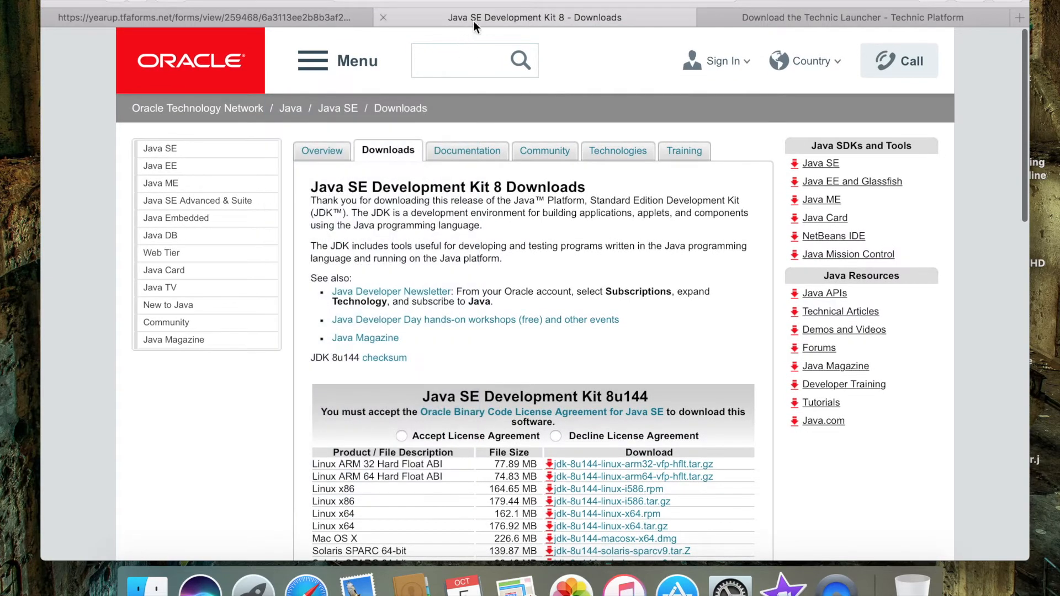
{"action": "scroll", "coordinate": [420, 246], "scroll_direction": "down", "scroll_amount": 1}
{"action": "scroll", "coordinate": [482, 250], "scroll_direction": "down", "scroll_amount": 4}
{"action": "scroll", "coordinate": [483, 250], "scroll_direction": "down", "scroll_amount": 1}
{"action": "scroll", "coordinate": [483, 250], "scroll_direction": "down", "scroll_amount": 2}
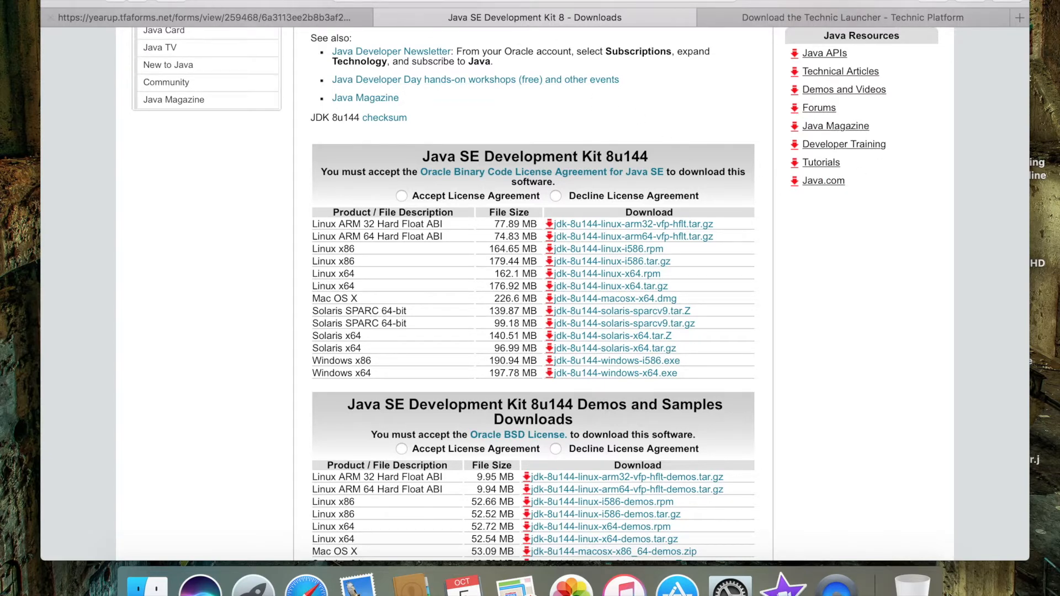
{"action": "left_click", "coordinate": [75, 1]}
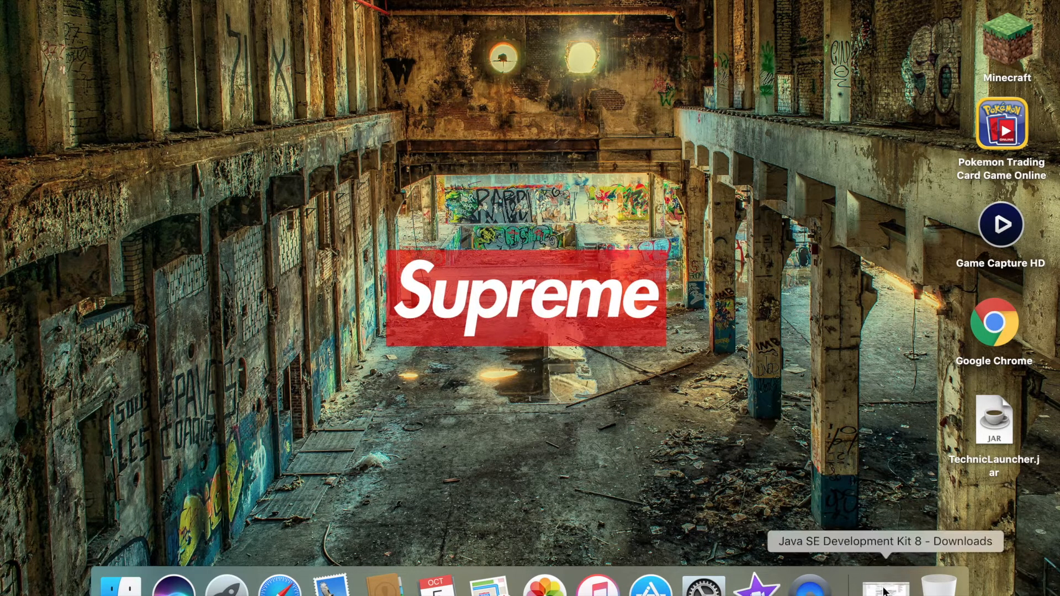
{"action": "left_click", "coordinate": [885, 587]}
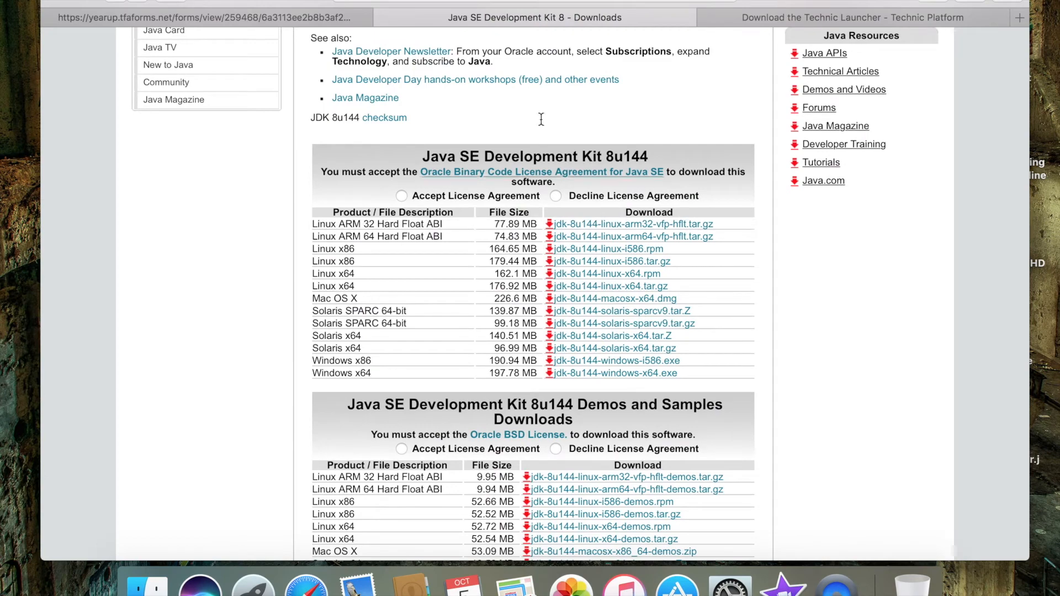
Step: Hide Safari again so TechnicLauncher.jar can be launched from the desktop
{"action": "left_click", "coordinate": [75, 2]}
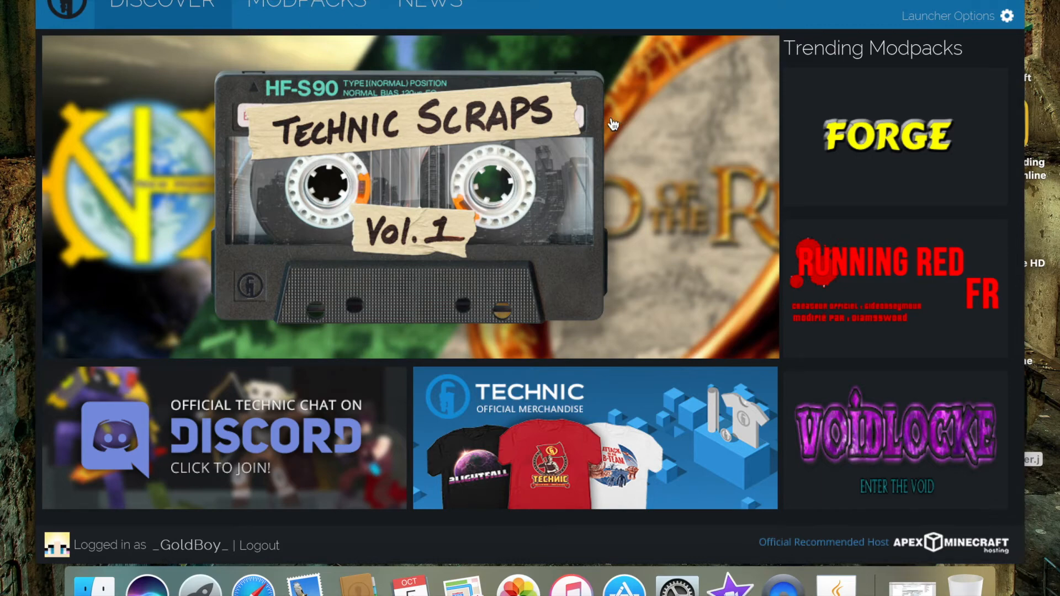
Step: Search the Modpacks tab for 'pixelmon reborn', showing Pixelmon Reborn - OFFICIAL at version 2.4
{"action": "left_click", "coordinate": [319, 10]}
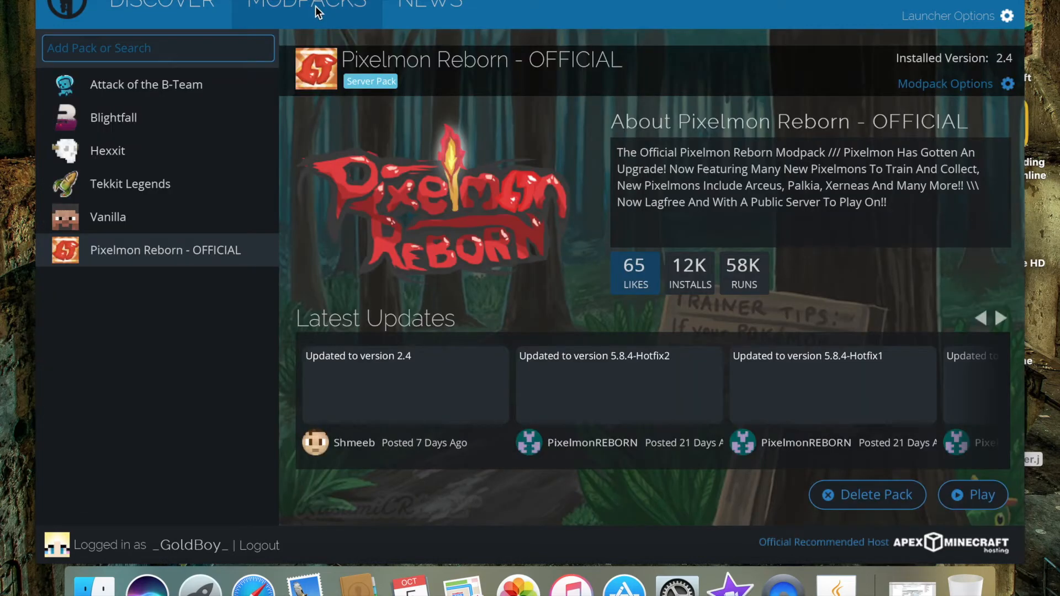
{"action": "left_click", "coordinate": [216, 50]}
{"action": "type", "text": "pi"}
{"action": "type", "text": "xw"}
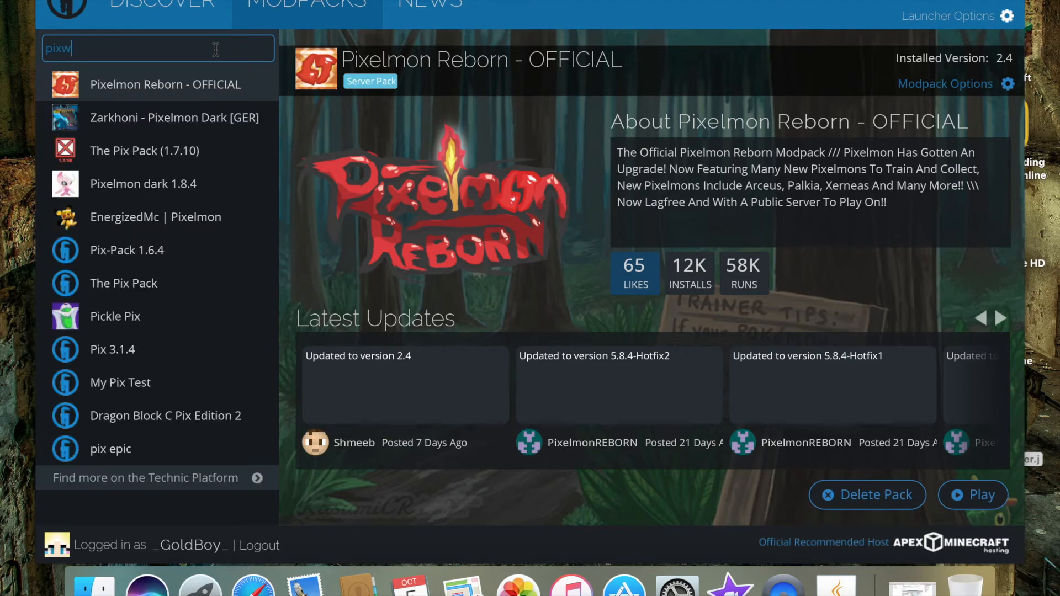
{"action": "key", "text": "BackSpace"}
{"action": "type", "text": "el"}
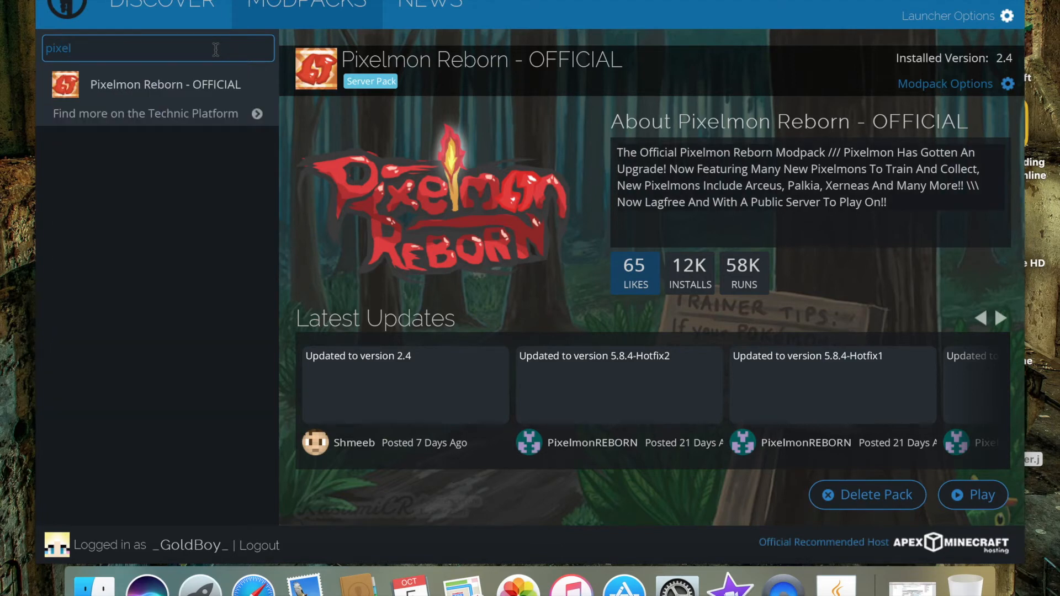
{"action": "type", "text": "mon "}
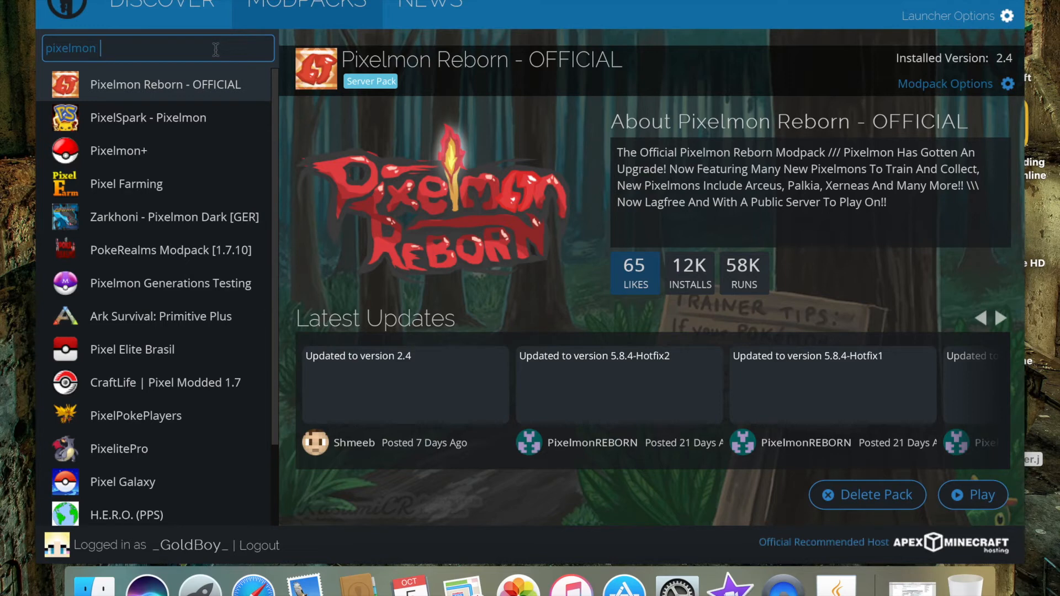
{"action": "type", "text": "rebo"}
{"action": "type", "text": "rn"}
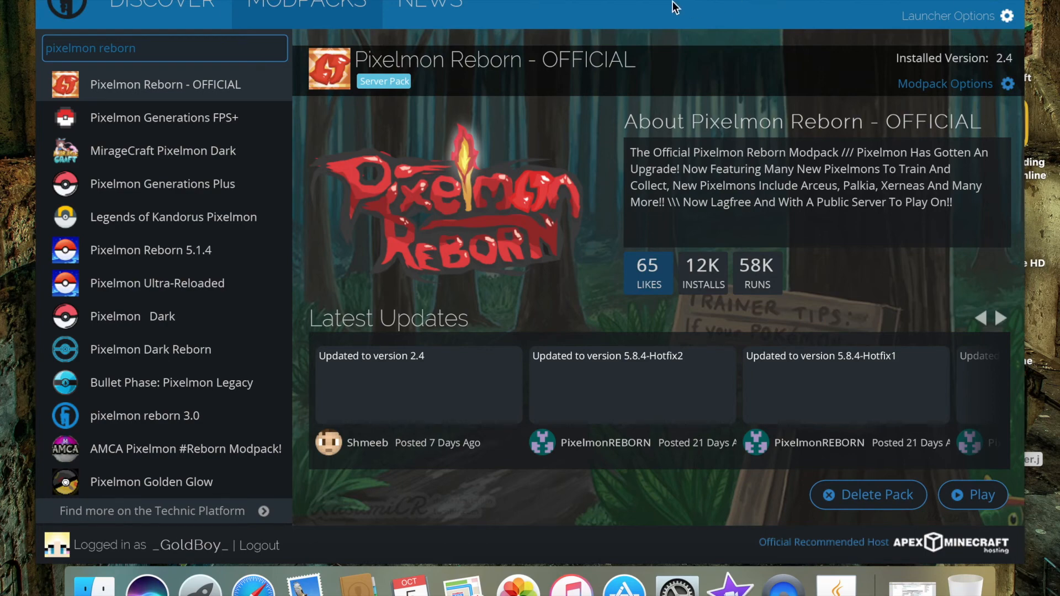
{"action": "mouse_move", "coordinate": [666, 6]}
{"action": "left_mouse_down"}
{"action": "mouse_move", "coordinate": [662, 17]}
{"action": "mouse_move", "coordinate": [672, 2]}
{"action": "mouse_move", "coordinate": [655, 6]}
{"action": "left_mouse_up"}
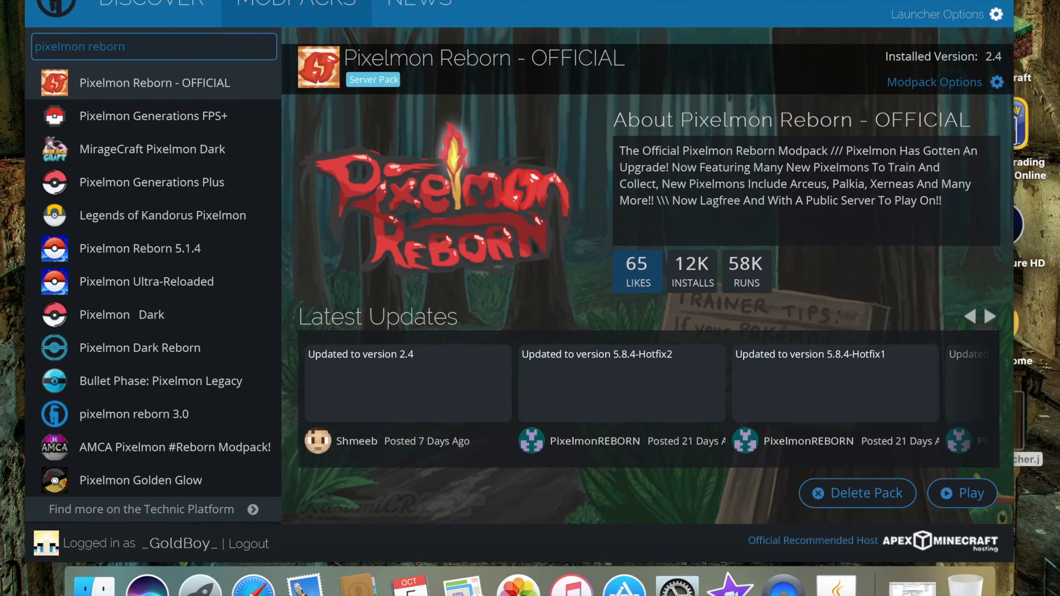
Step: Quit the Technic Launcher with Cmd+Q, leaving the Finder desktop with TechnicLauncher.jar
{"action": "key", "text": "super+q"}
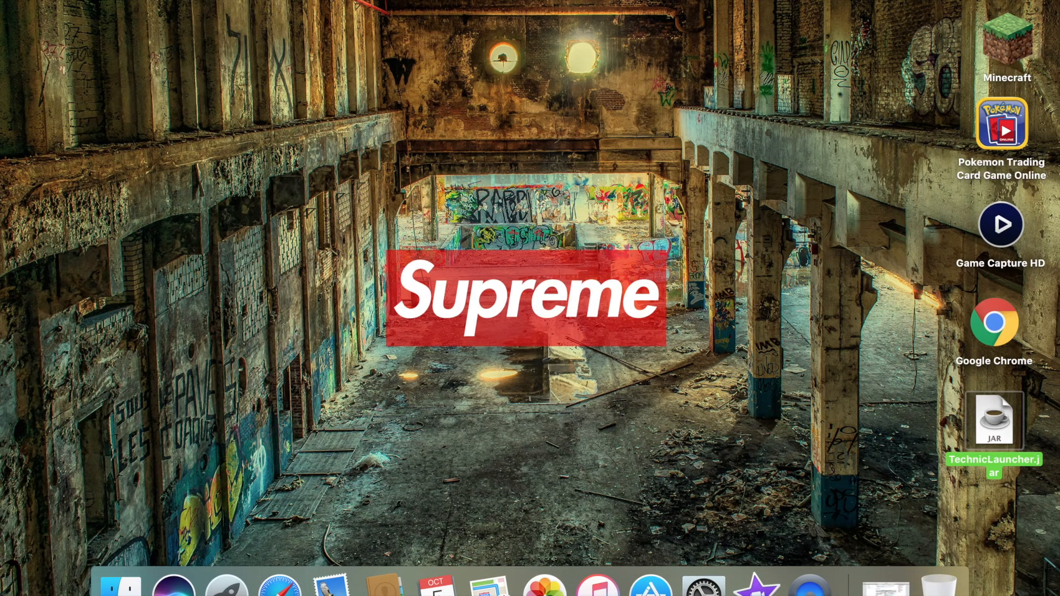
{"action": "left_click", "coordinate": [166, 0]}
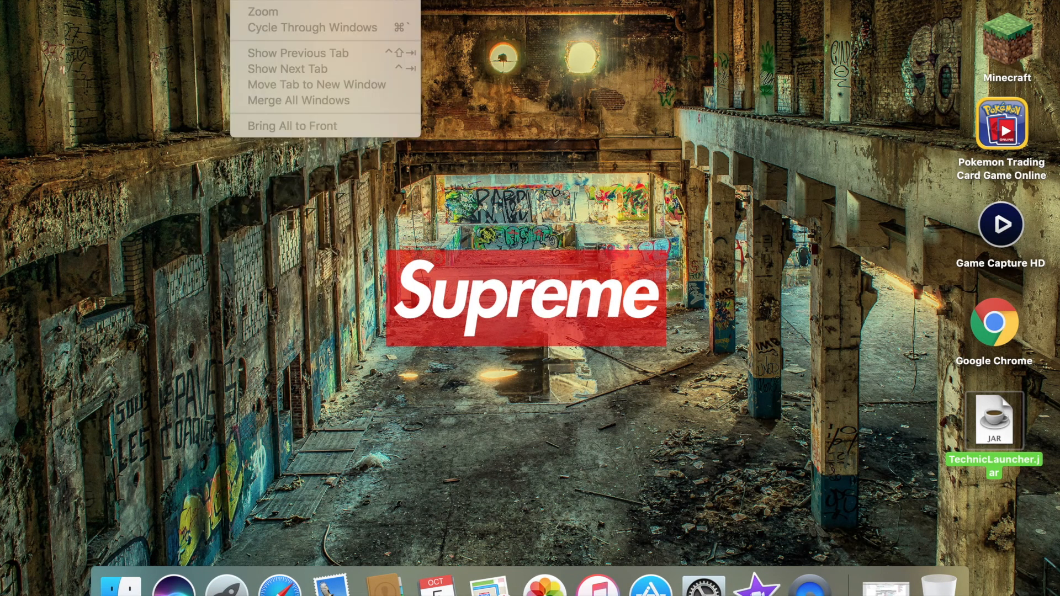